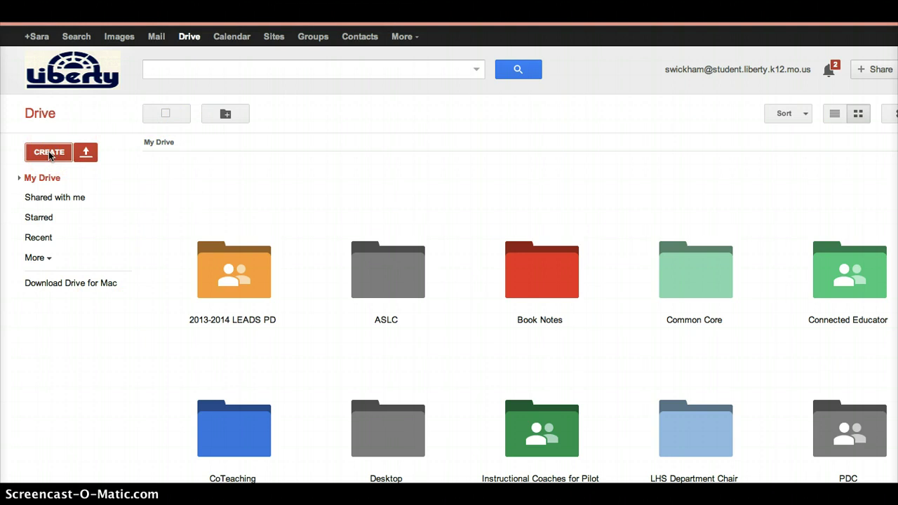
# - Create a new form in Drive and apply the Argyle theme
pyautogui.click(49, 153)
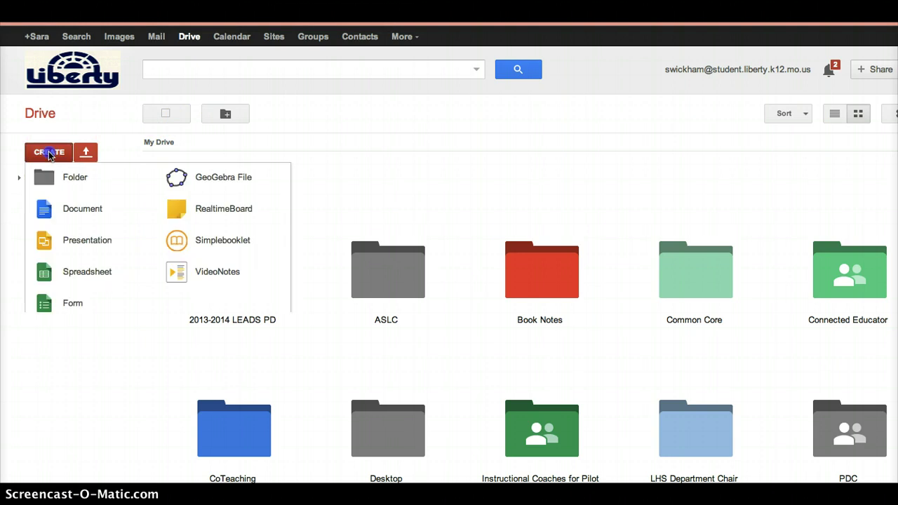
pyautogui.click(71, 306)
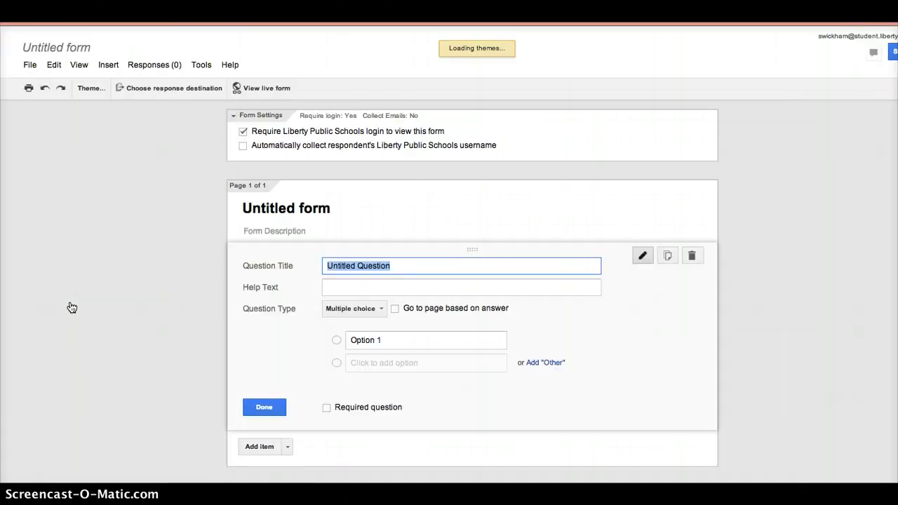
pyautogui.click(241, 148)
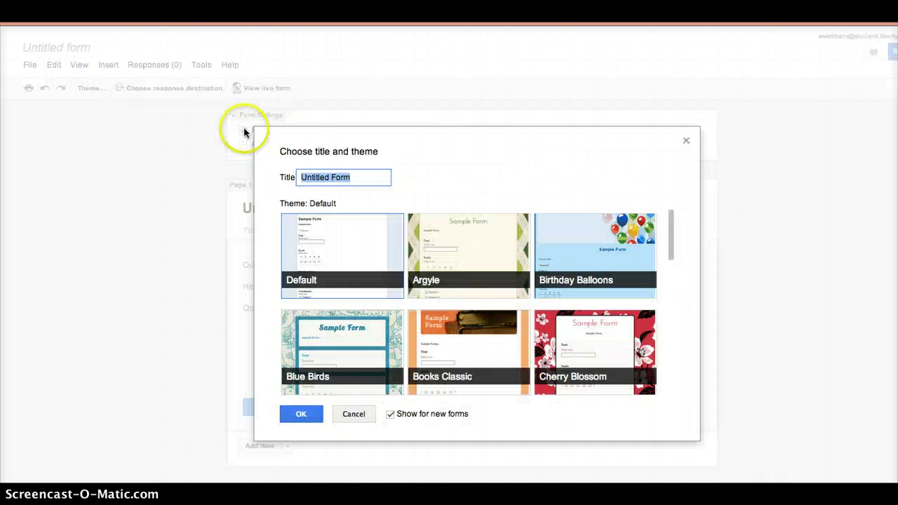
pyautogui.click(449, 261)
pyautogui.click(353, 176)
pyautogui.click(301, 414)
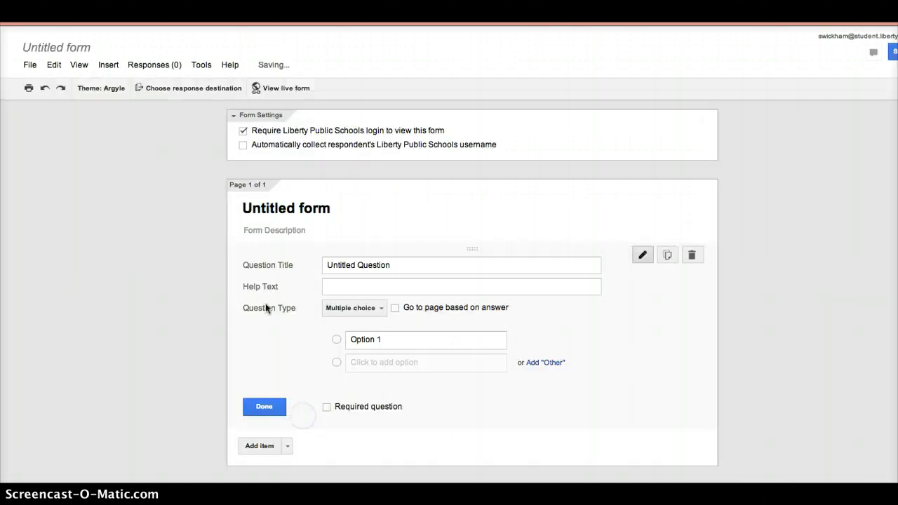
# - Rename the form as "Julius Caesar Essay"
pyautogui.click(51, 49)
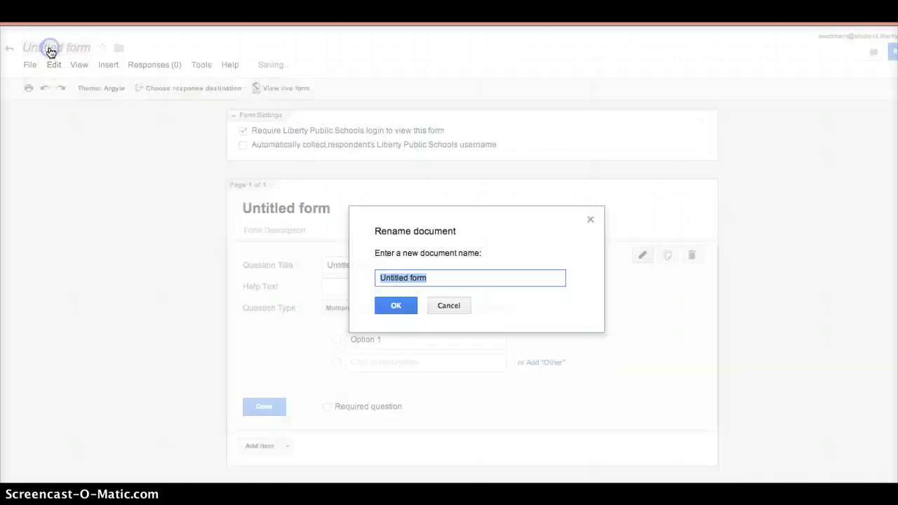
pyautogui.write('Jul')
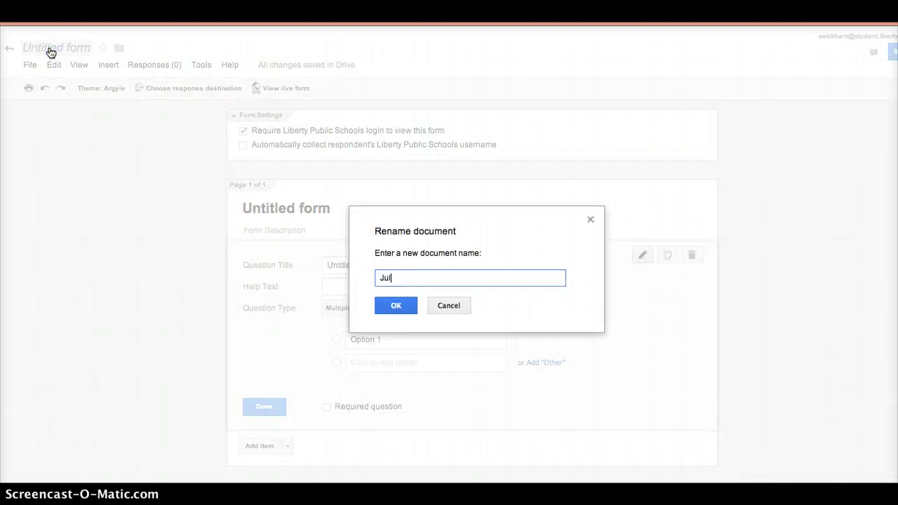
pyautogui.write('ius Caesar Essay')
pyautogui.click(153, 114)
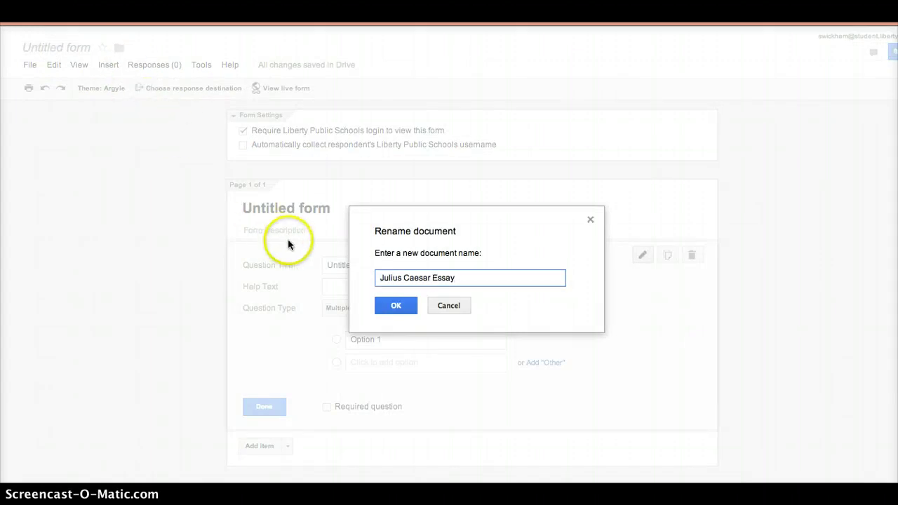
pyautogui.click(398, 305)
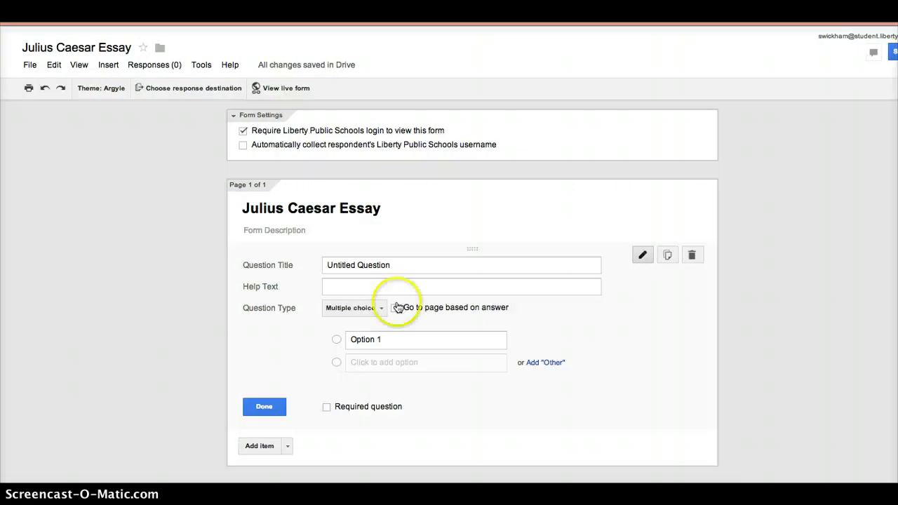
# - Set up the first question as a required Text question titled "Last Name"
pyautogui.click(391, 267)
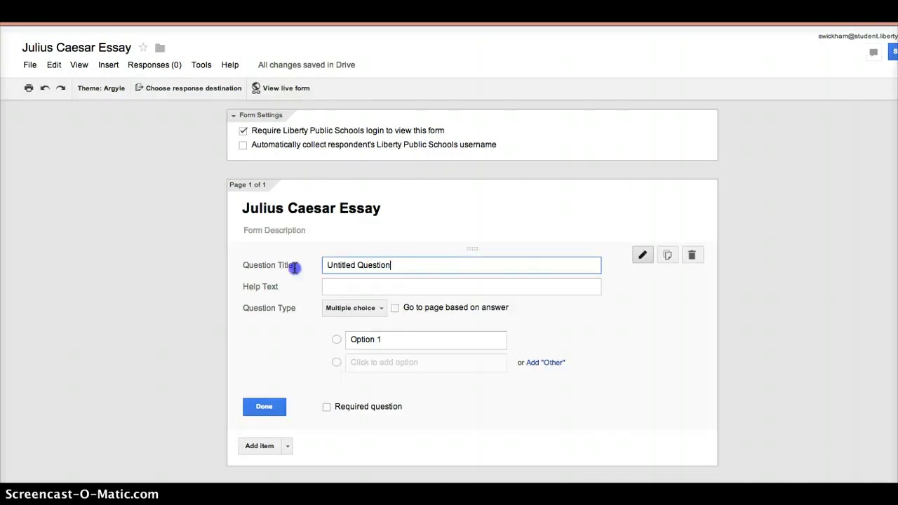
pyautogui.moveTo(406, 264); pyautogui.dragTo(287, 259)
pyautogui.write('Las')
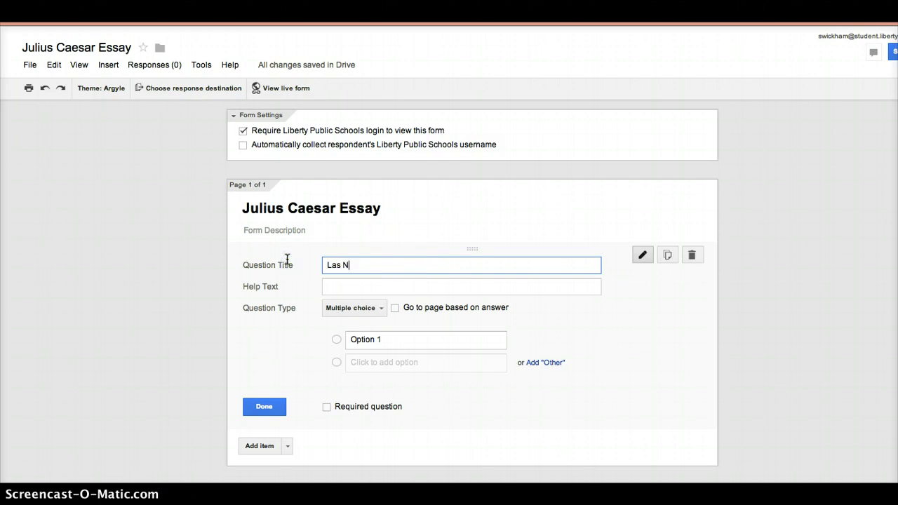
pyautogui.write('t Name')
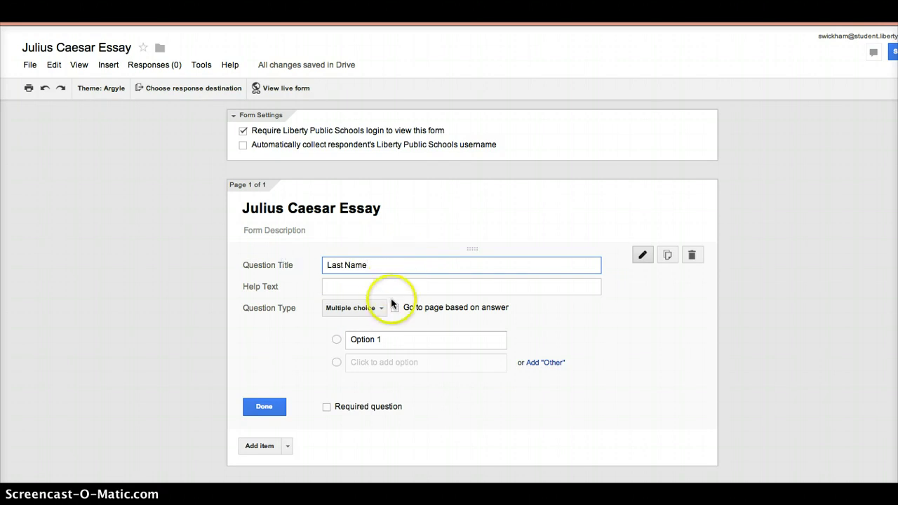
pyautogui.click(372, 309)
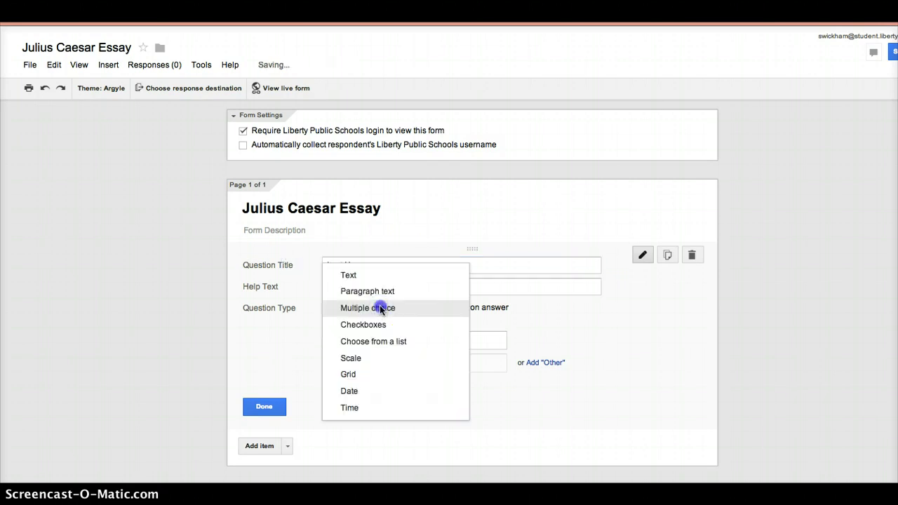
pyautogui.click(355, 276)
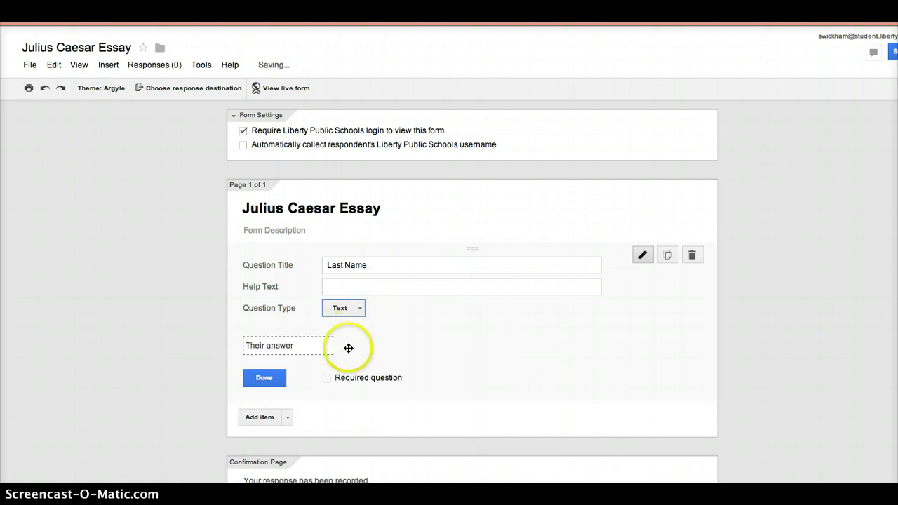
pyautogui.click(327, 379)
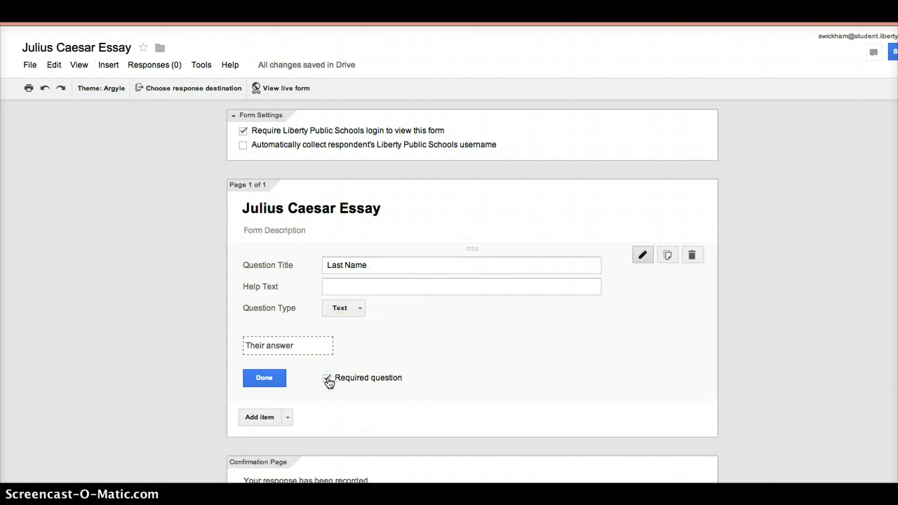
pyautogui.click(269, 378)
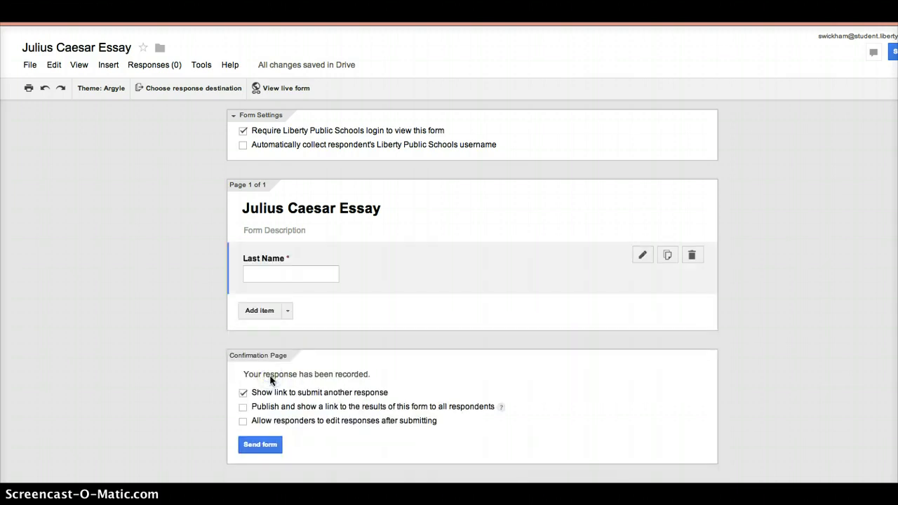
# - Add a required Text question titled "First Name" below the Last Name question
pyautogui.click(261, 310)
pyautogui.write('First Name')
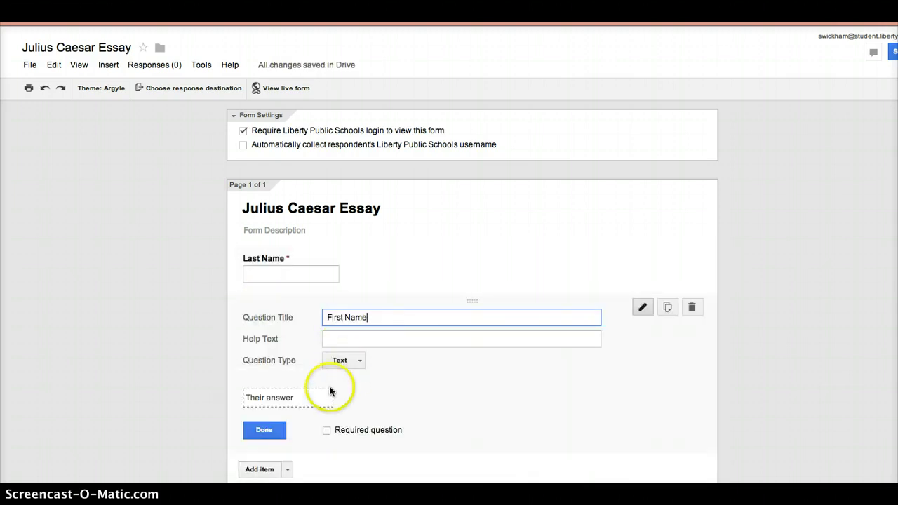
pyautogui.click(326, 430)
pyautogui.click(282, 433)
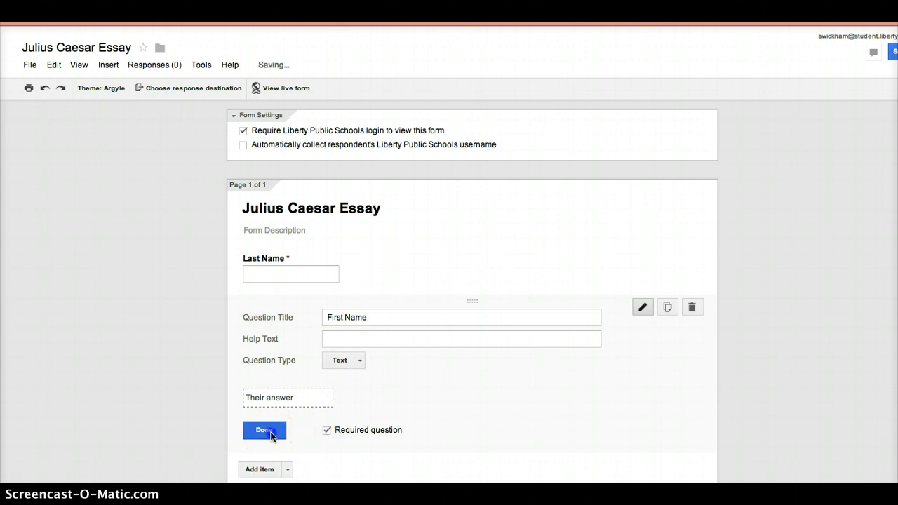
# - Add a Checkboxes question titled "Which class period?" with "1st" as its first option
pyautogui.click(266, 364)
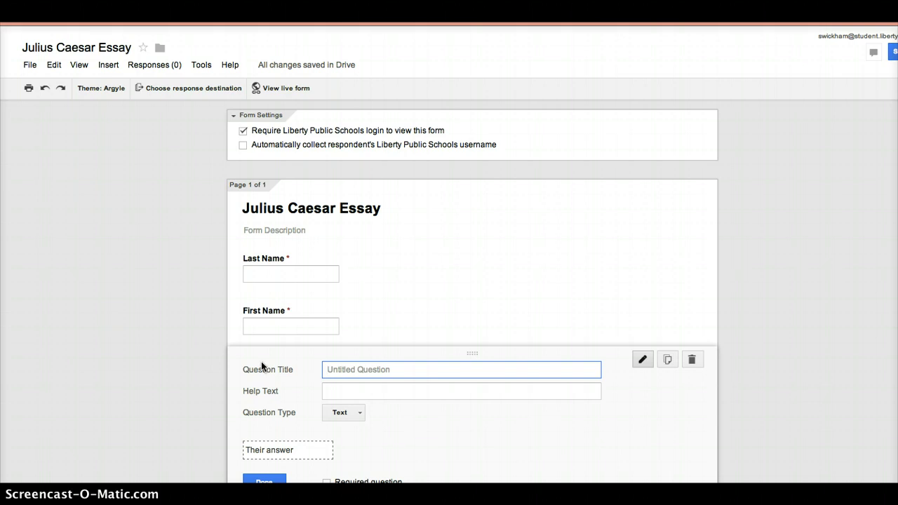
pyautogui.write('Which class period?')
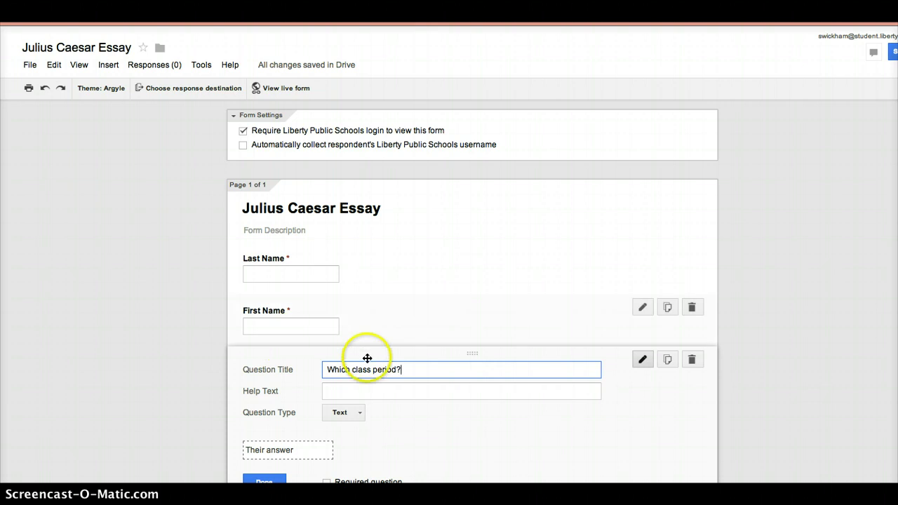
pyautogui.click(360, 414)
pyautogui.click(364, 418)
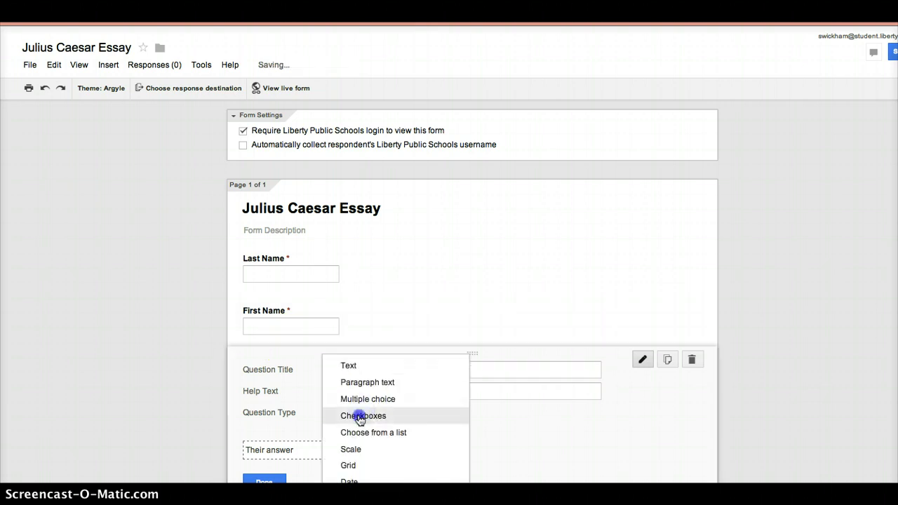
pyautogui.write('1st')
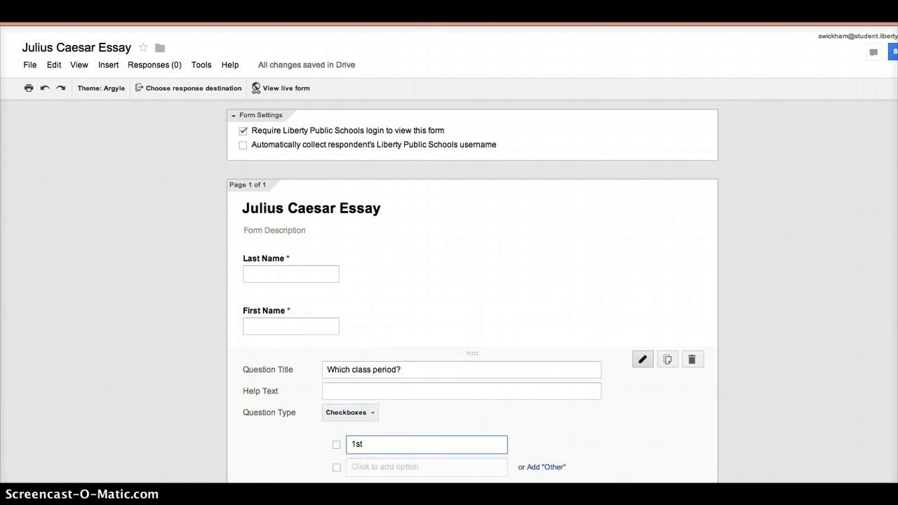
# - Add "2nd" as the second option of the class period question and finish editing the question
pyautogui.click(375, 473)
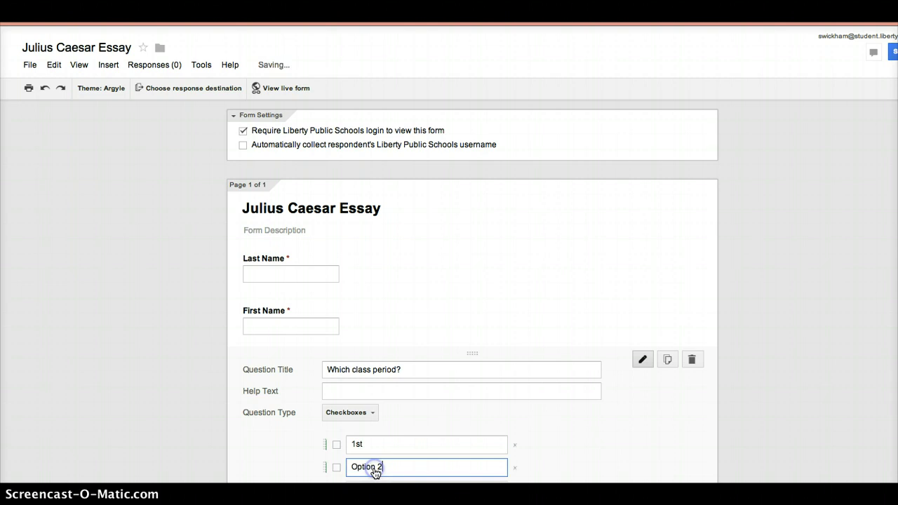
pyautogui.press('BackSpace')
pyautogui.press('BackSpace')
pyautogui.press('BackSpace')
pyautogui.press('BackSpace')
pyautogui.press('BackSpace')
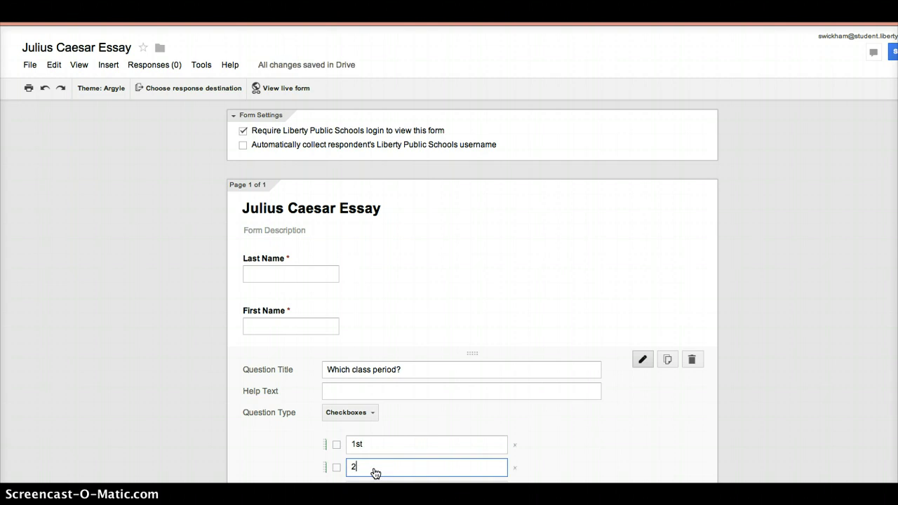
pyautogui.write('2nd')
pyautogui.click(427, 441)
pyautogui.scroll(-3, 445, 425)
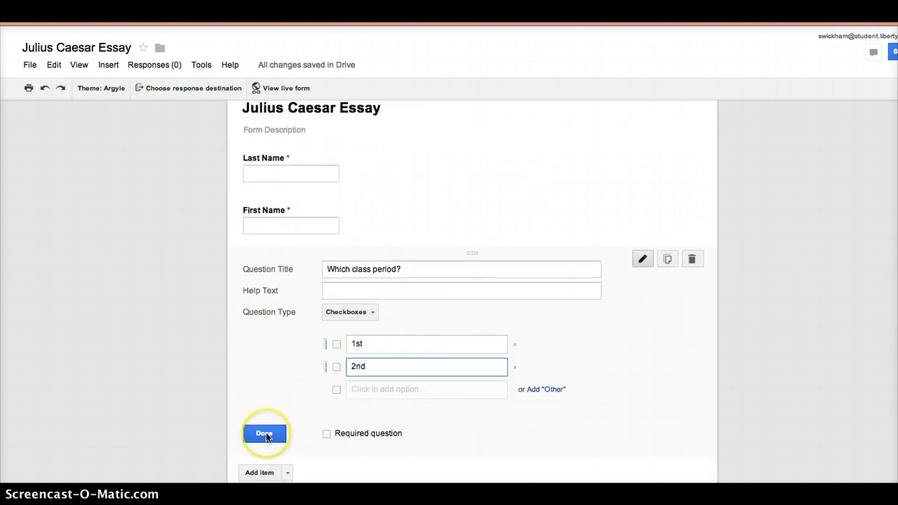
pyautogui.click(264, 434)
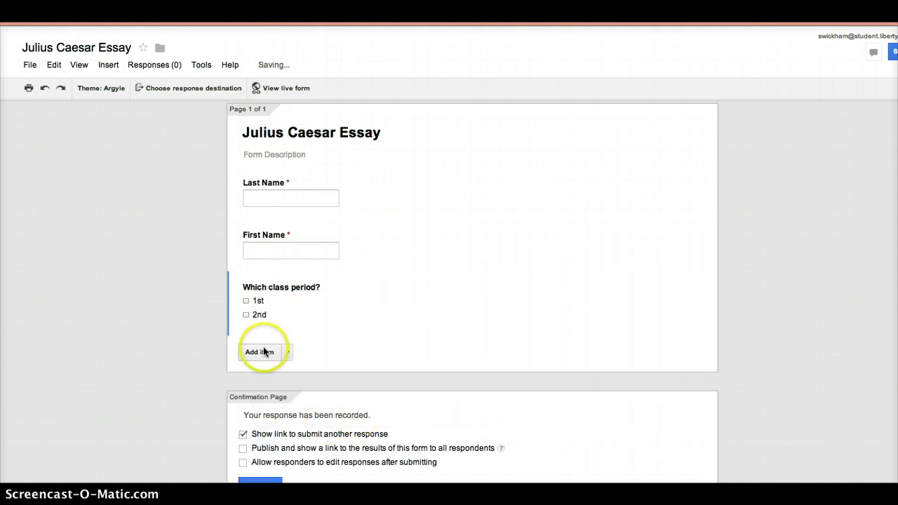
# - Add a Text question titled "Please paste the url of your assignment." below the class period question
pyautogui.click(259, 352)
pyautogui.write('P')
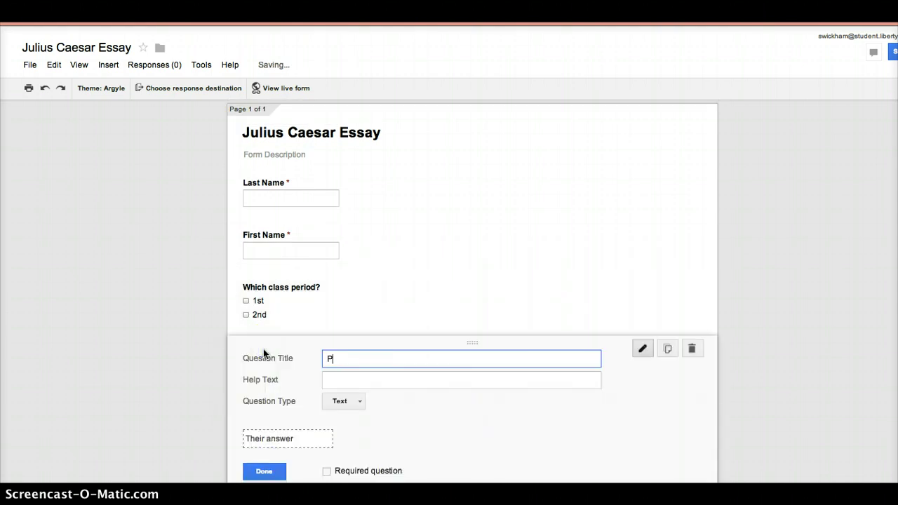
pyautogui.write('lease paste the')
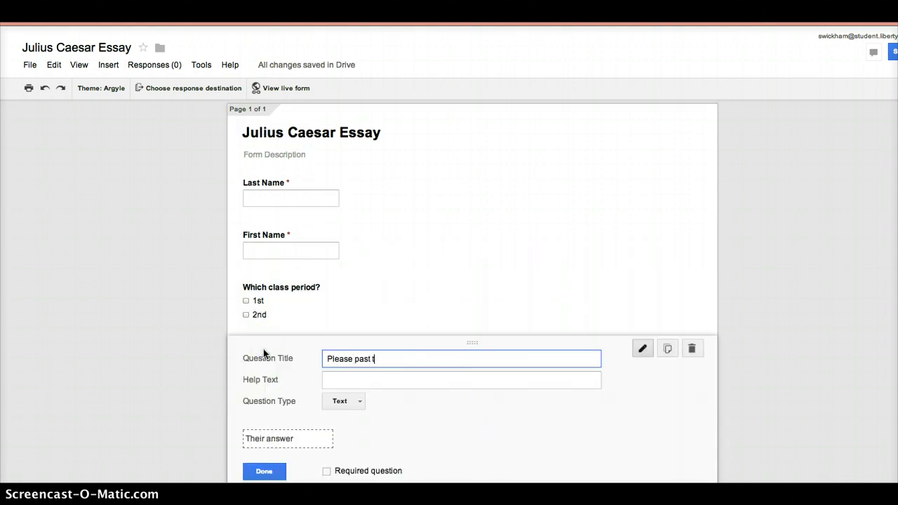
pyautogui.write(' url of your assignment.')
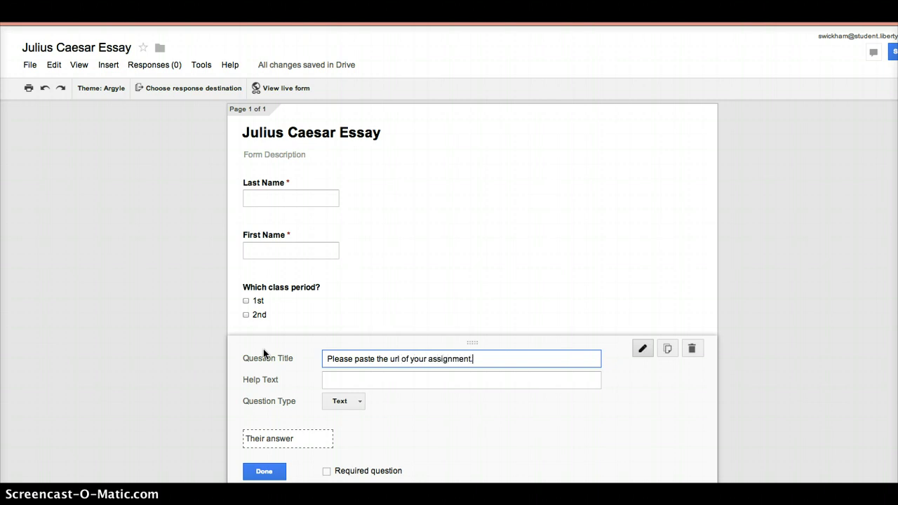
pyautogui.click(343, 377)
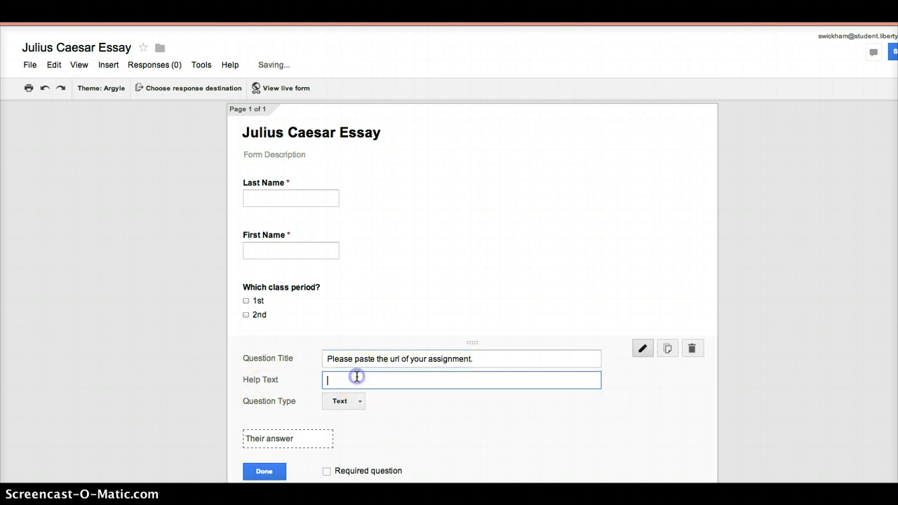
pyautogui.write('e.g. http')
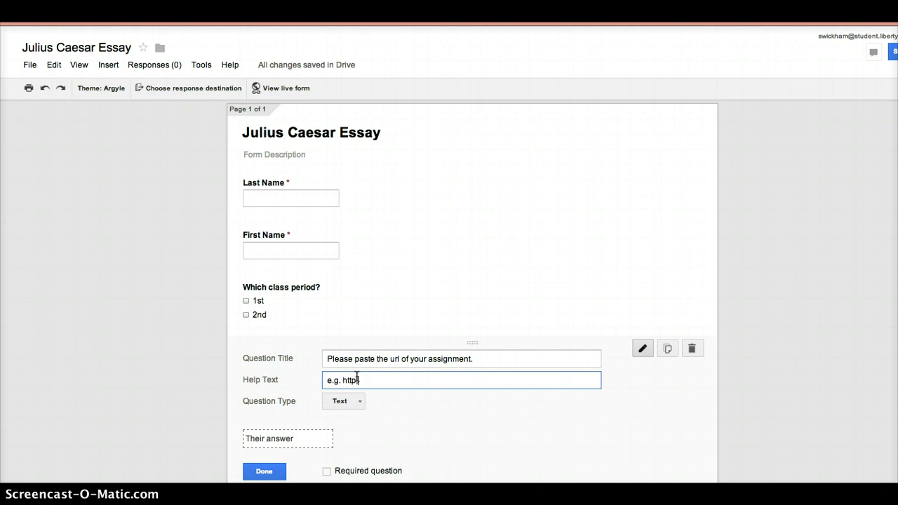
pyautogui.write('://www.google.com')
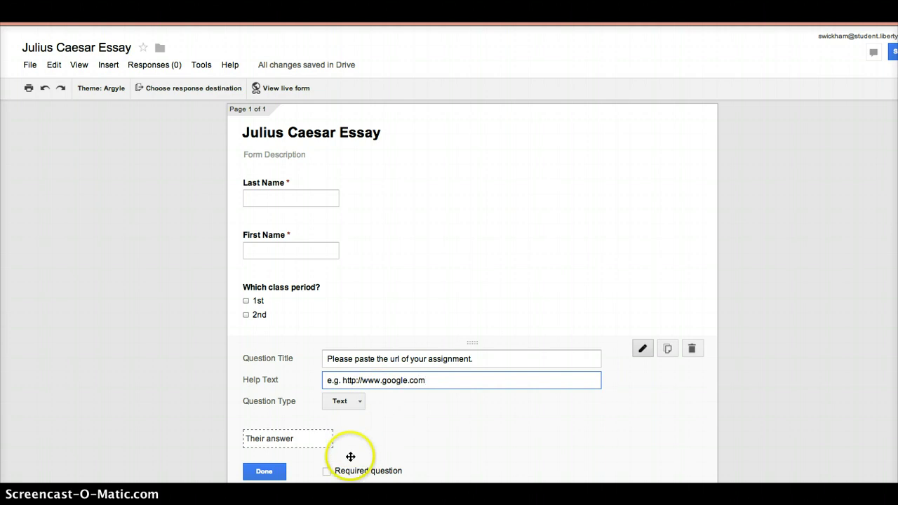
pyautogui.click(327, 471)
pyautogui.scroll(-5, 442, 444)
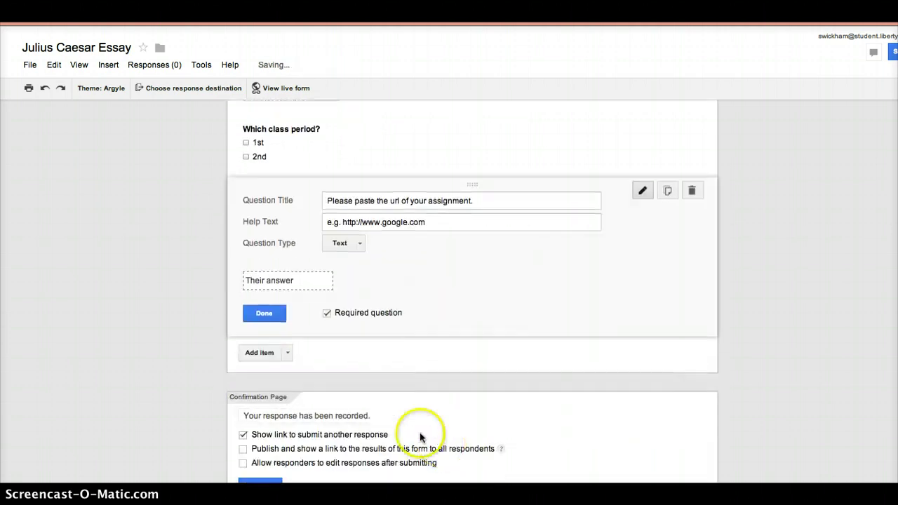
pyautogui.click(274, 318)
# - Add a question titled "How did this assignment strengthen your understanding of the topic?" below the url question
pyautogui.click(258, 355)
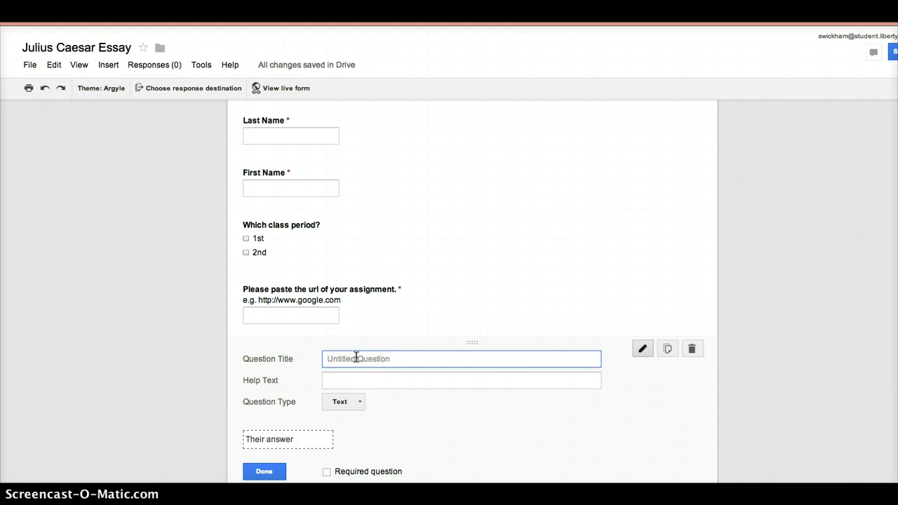
pyautogui.write('How did this assignment ')
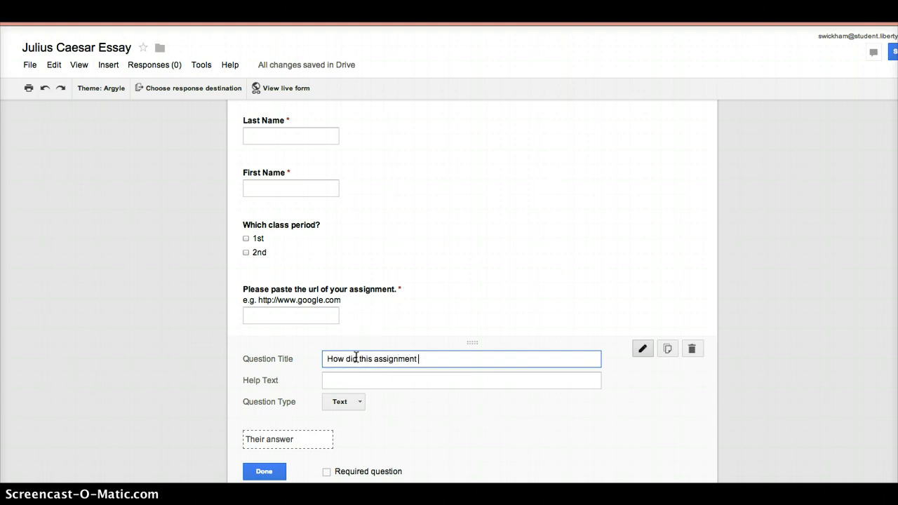
pyautogui.write('strengthen your ud')
pyautogui.write('ners')
pyautogui.press('BackSpace')
pyautogui.press('BackSpace')
pyautogui.press('BackSpace')
pyautogui.write('derstanding of the to')
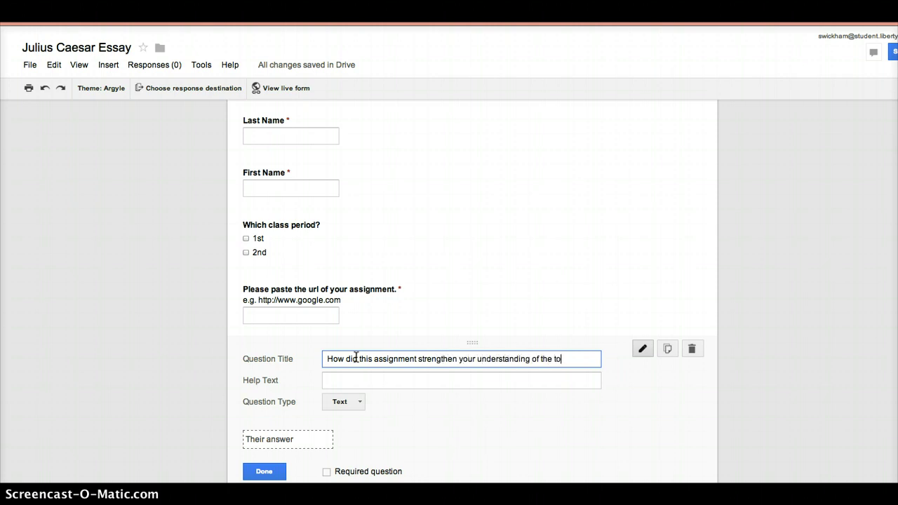
pyautogui.write('pic?')
# - Set the understanding question's type to Paragraph text, make it required and finish editing it
pyautogui.click(355, 403)
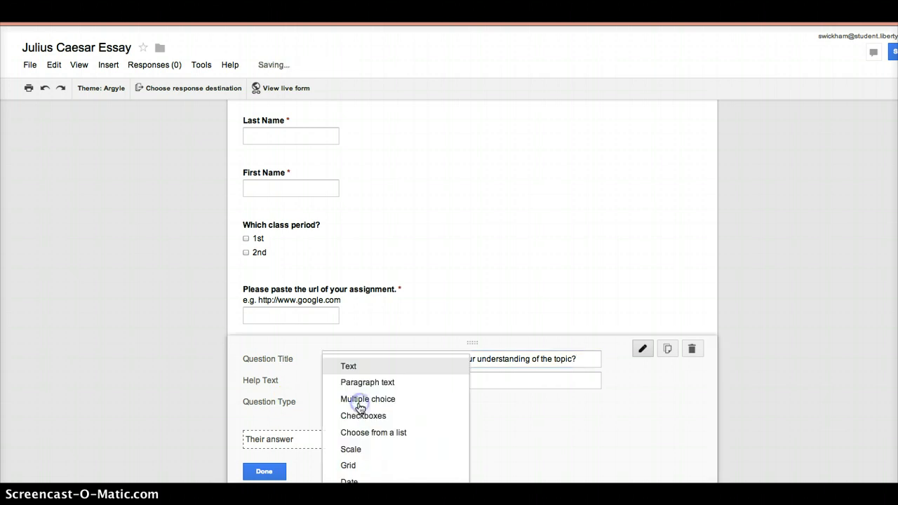
pyautogui.click(367, 382)
pyautogui.scroll(-4, 405, 425)
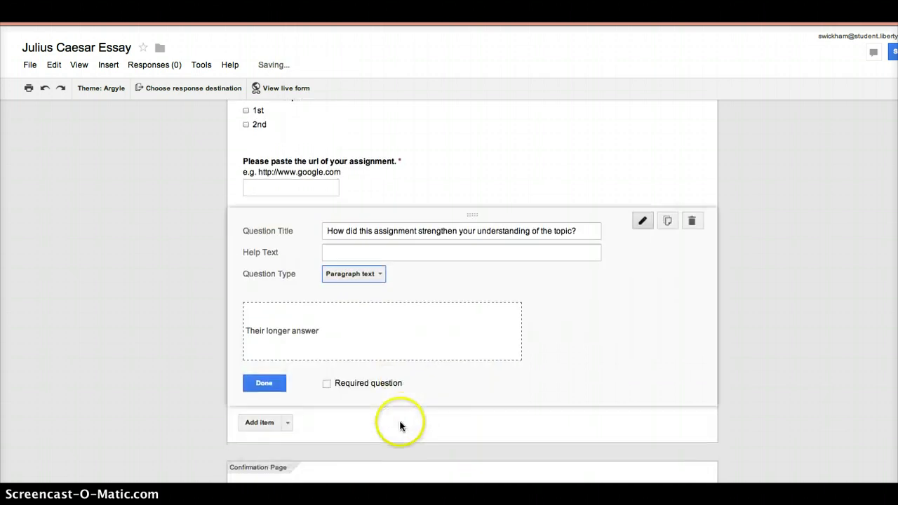
pyautogui.click(327, 384)
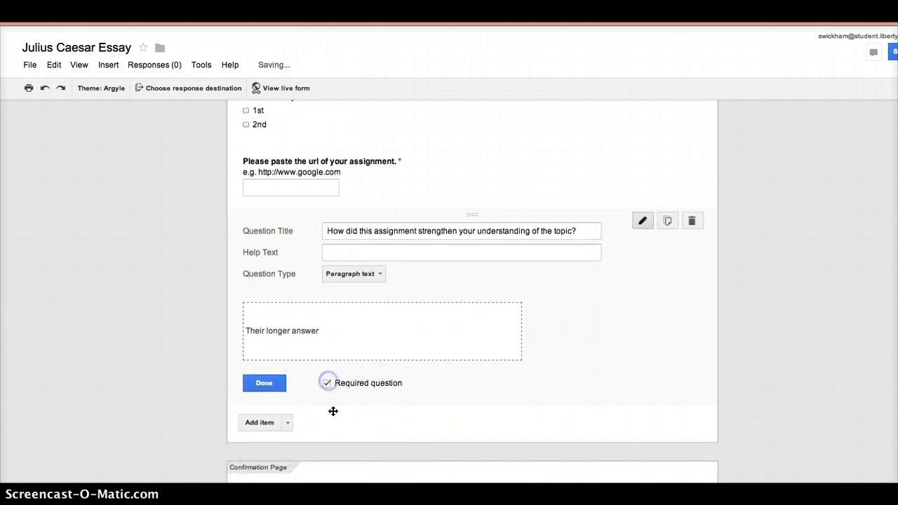
pyautogui.click(266, 384)
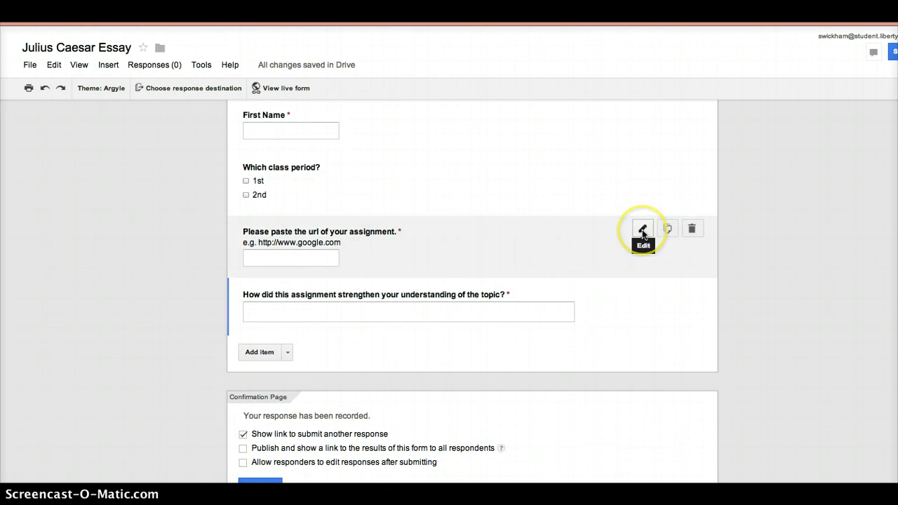
# - Change the assignment url question's type to Paragraph text and finish editing it
pyautogui.click(642, 229)
pyautogui.click(356, 287)
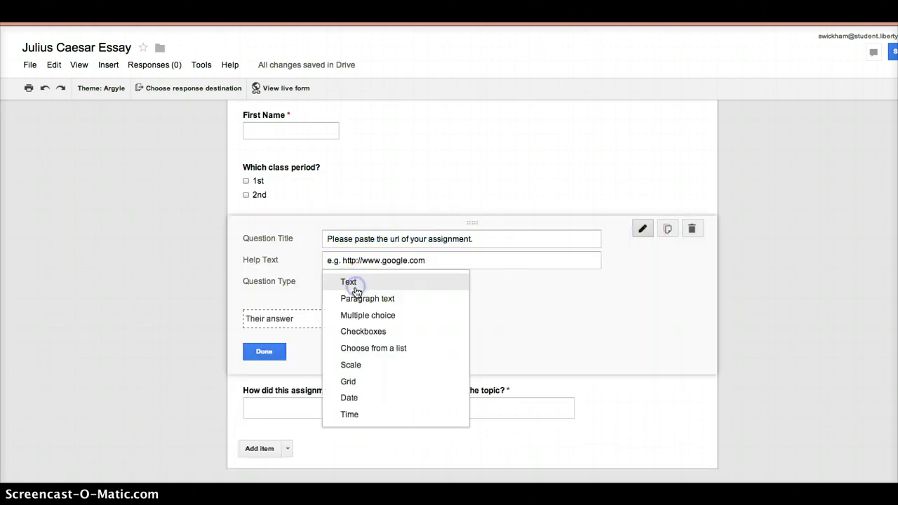
pyautogui.click(359, 307)
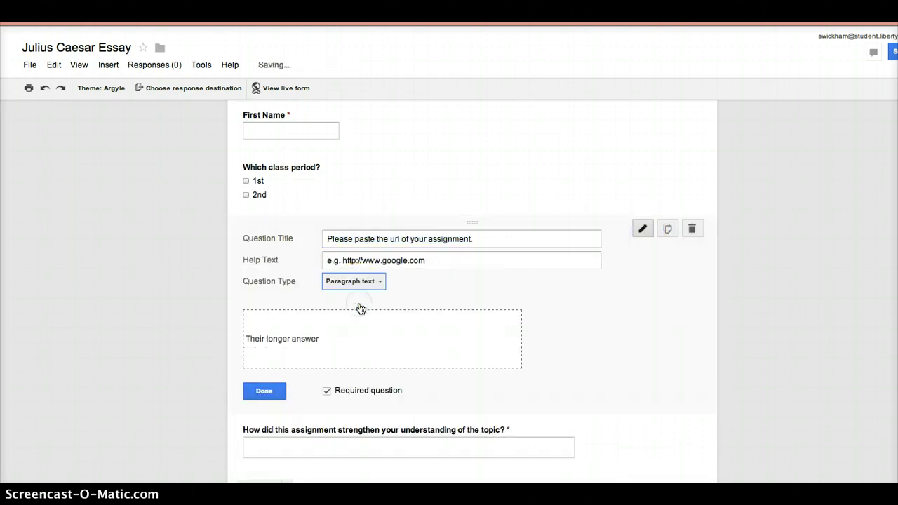
pyautogui.click(264, 391)
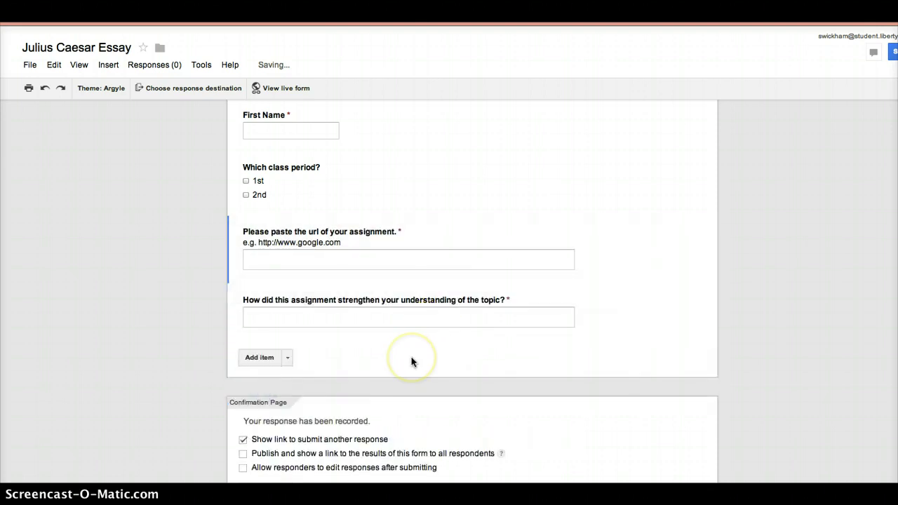
# - Open the live form, look through its questions down to the submit area and close it again
pyautogui.scroll(2, 412, 361)
pyautogui.scroll(6, 412, 362)
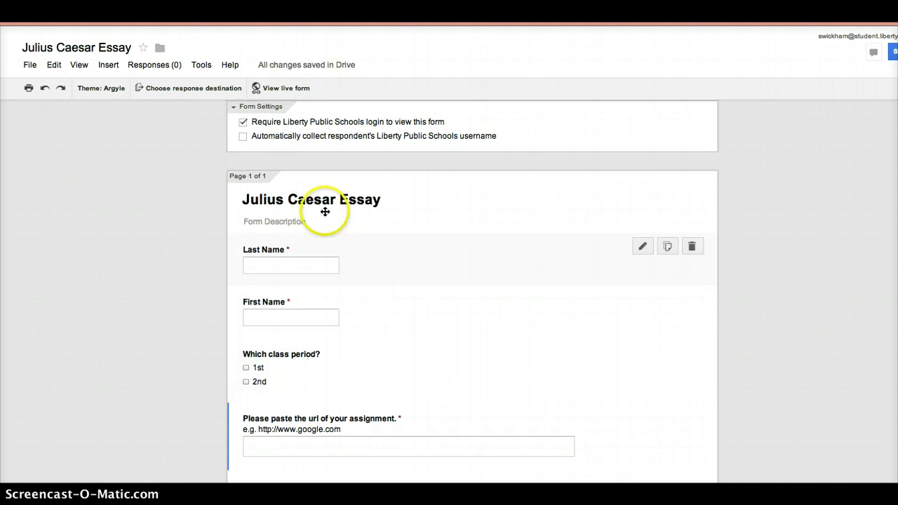
pyautogui.click(277, 89)
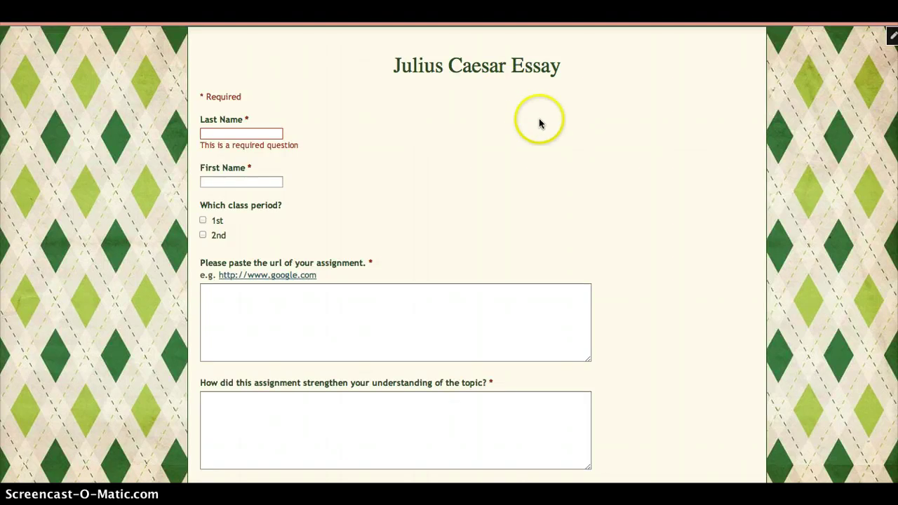
pyautogui.scroll(-2, 539, 120)
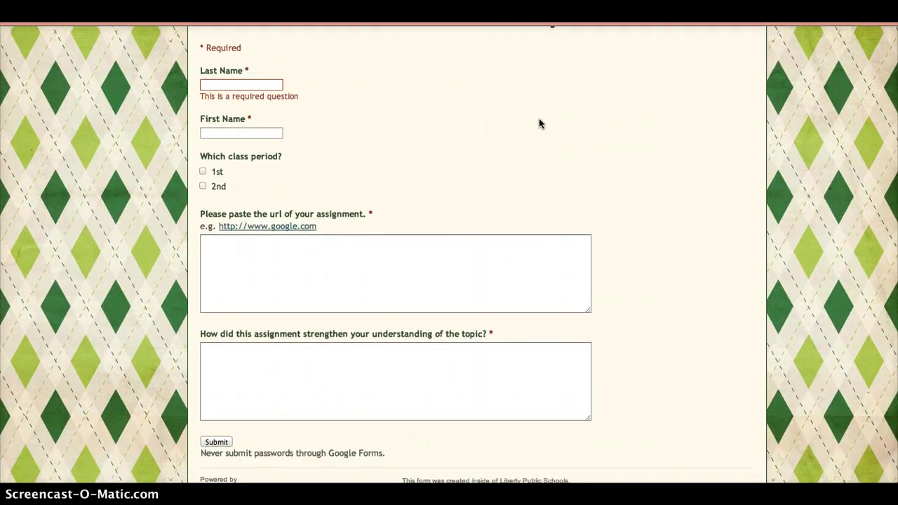
pyautogui.click(510, 48)
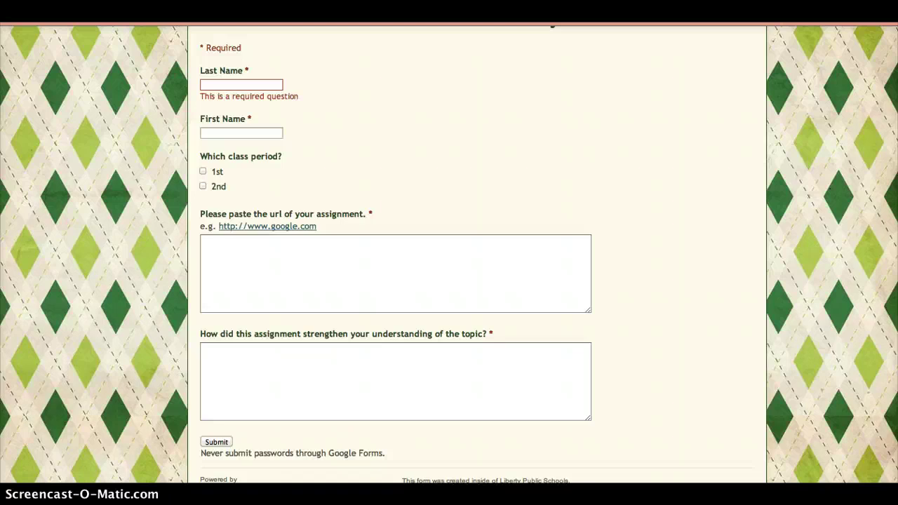
pyautogui.hotkey('ctrl', 'w')
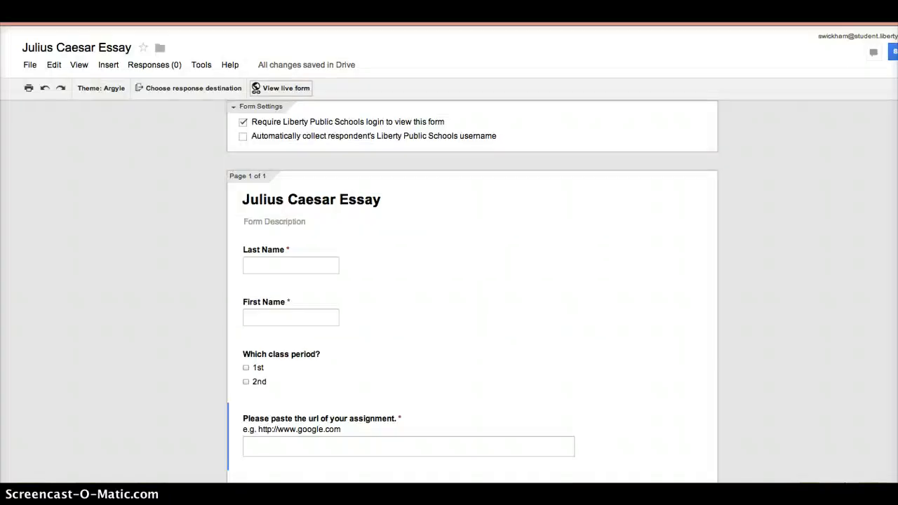
# - Create the new spreadsheet "Julius Caesar Essay (Responses)" as the form's response destination and open the responses
pyautogui.click(180, 89)
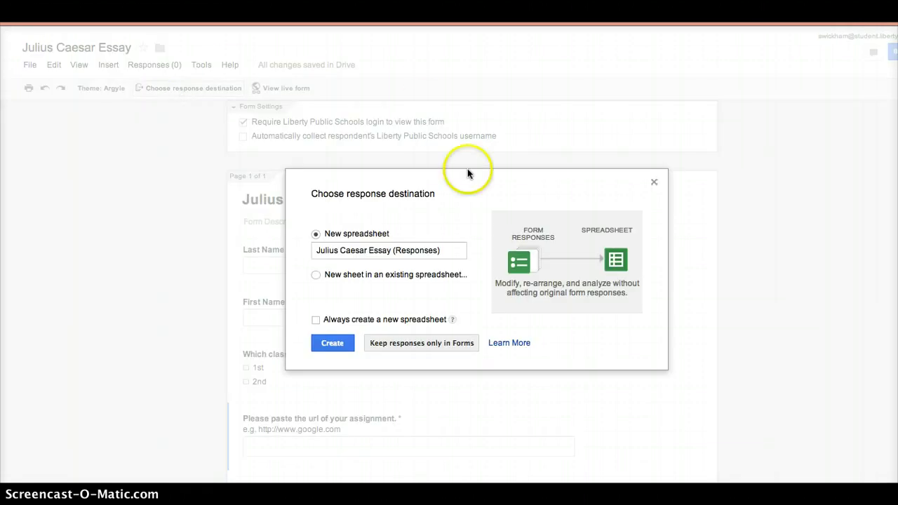
pyautogui.click(340, 343)
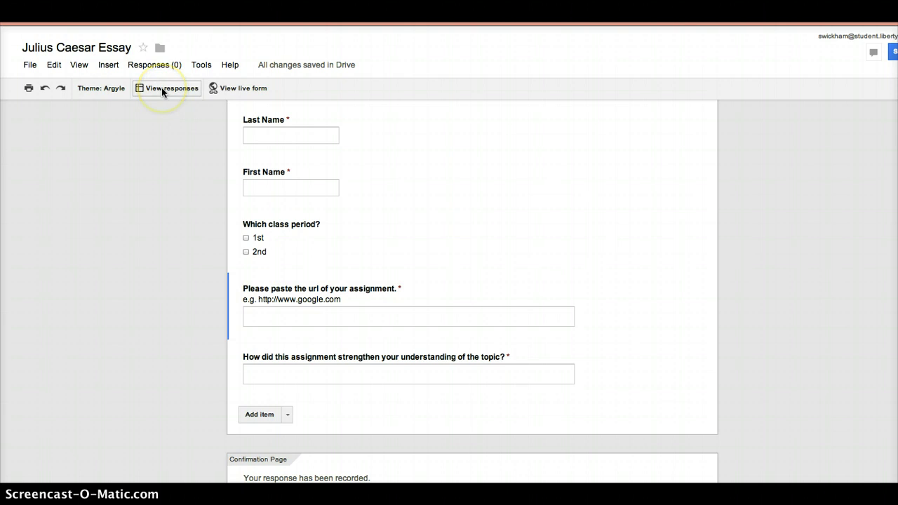
pyautogui.click(162, 90)
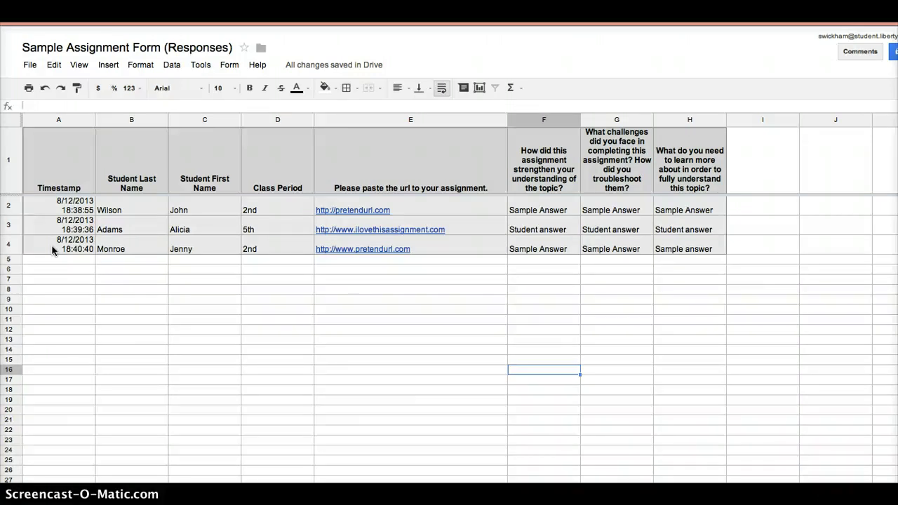
pyautogui.click(292, 445)
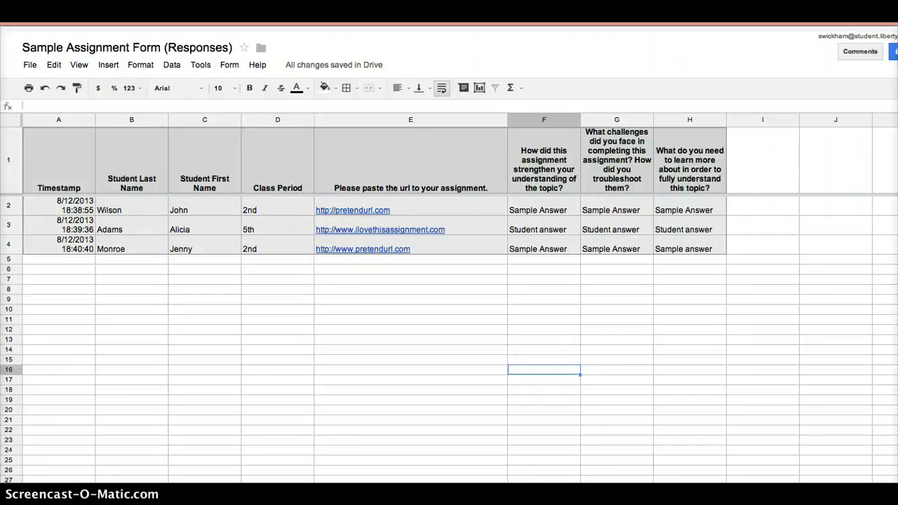